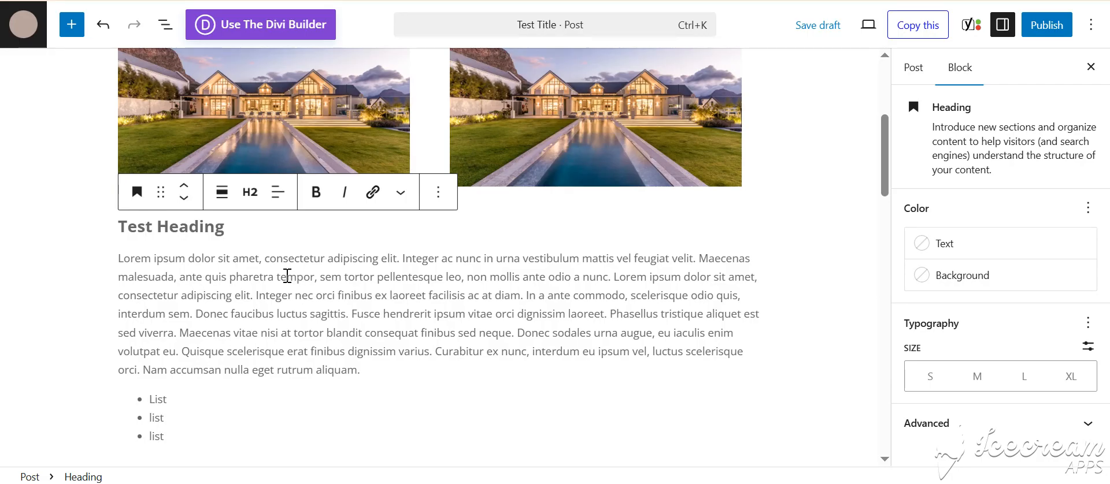
# Step: Insert a Video block from the block library below the bulleted list at the end of the post
pyautogui.click(265, 294)
pyautogui.scroll(-1, 279, 287)
pyautogui.scroll(-2, 278, 288)
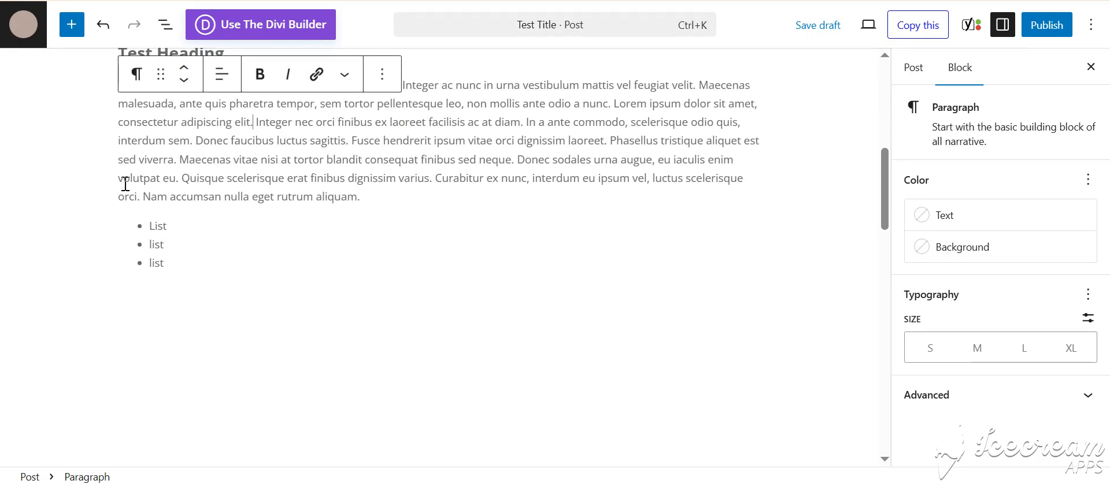
pyautogui.click(67, 31)
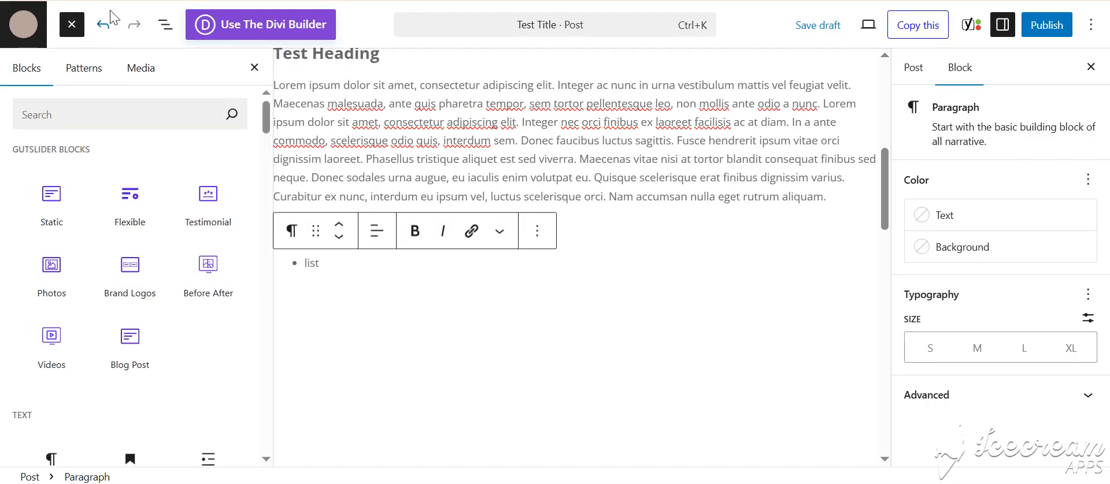
pyautogui.click(80, 28)
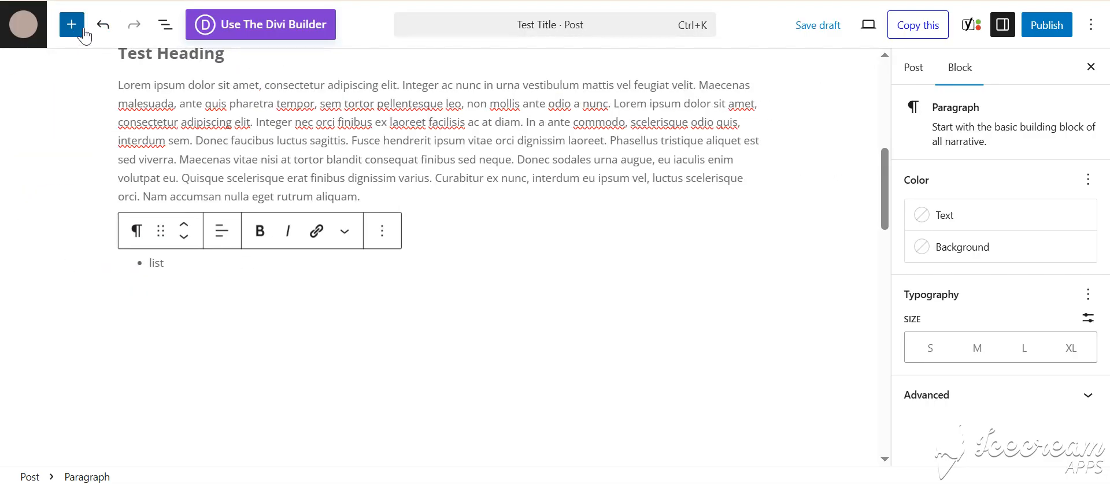
pyautogui.click(72, 29)
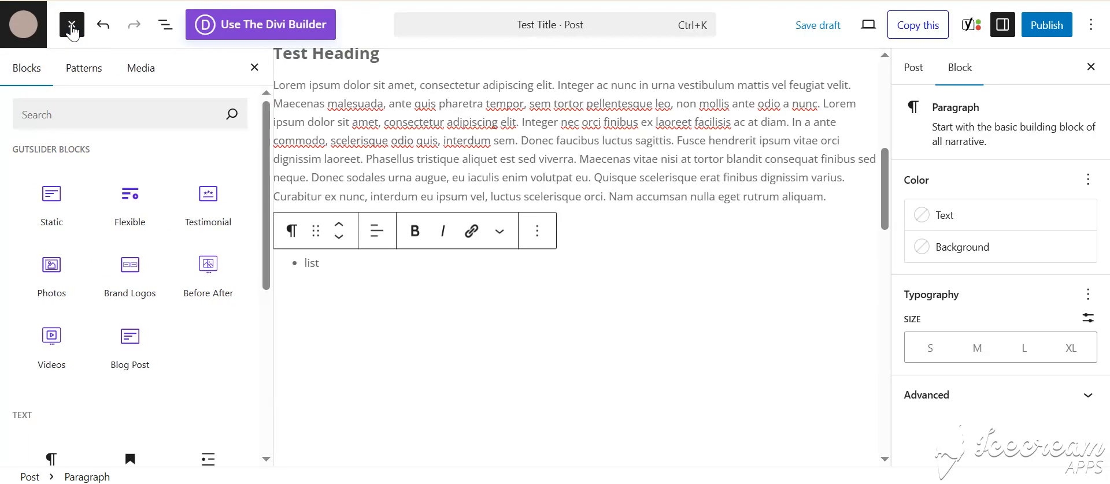
pyautogui.scroll(-10, 107, 228)
pyautogui.scroll(-5, 104, 228)
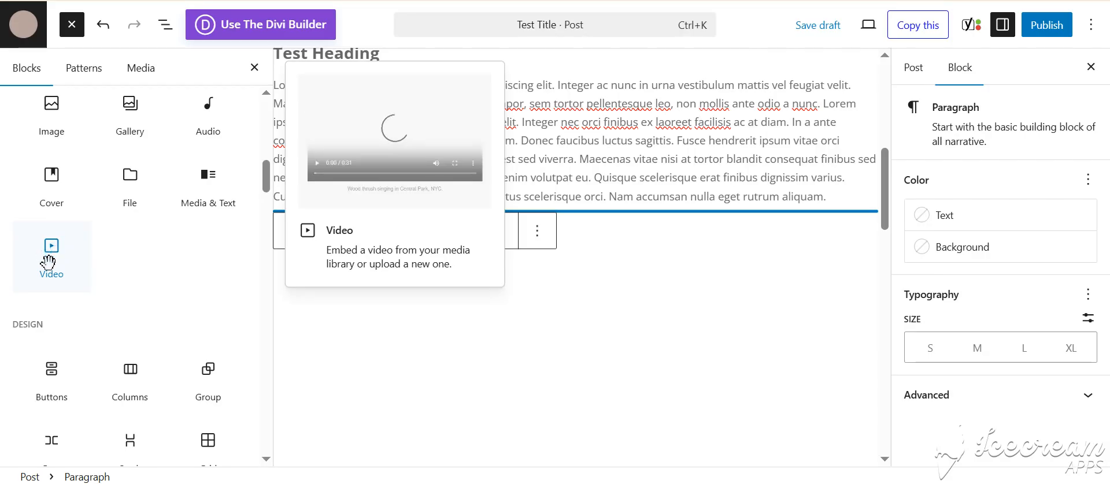
pyautogui.moveTo(54, 252); pyautogui.dragTo(561, 327)
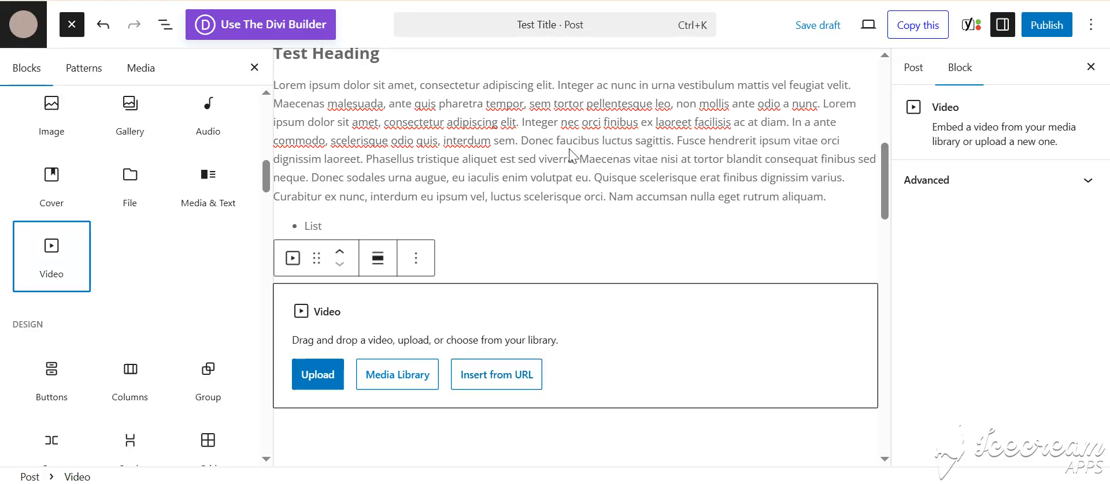
# Step: Set the existing Franschhoek.webp image from the media library as the post's featured image
pyautogui.click(911, 69)
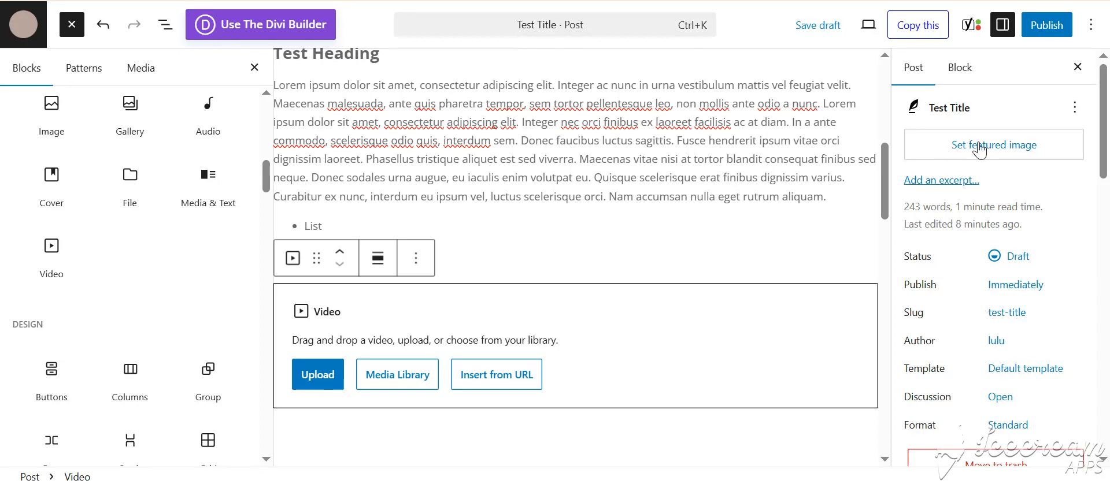
pyautogui.click(984, 157)
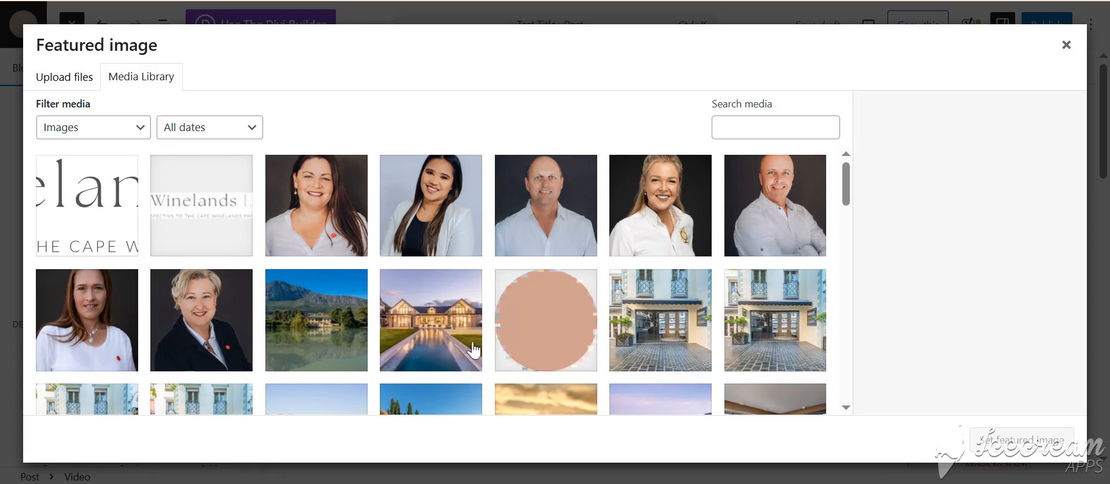
pyautogui.click(452, 343)
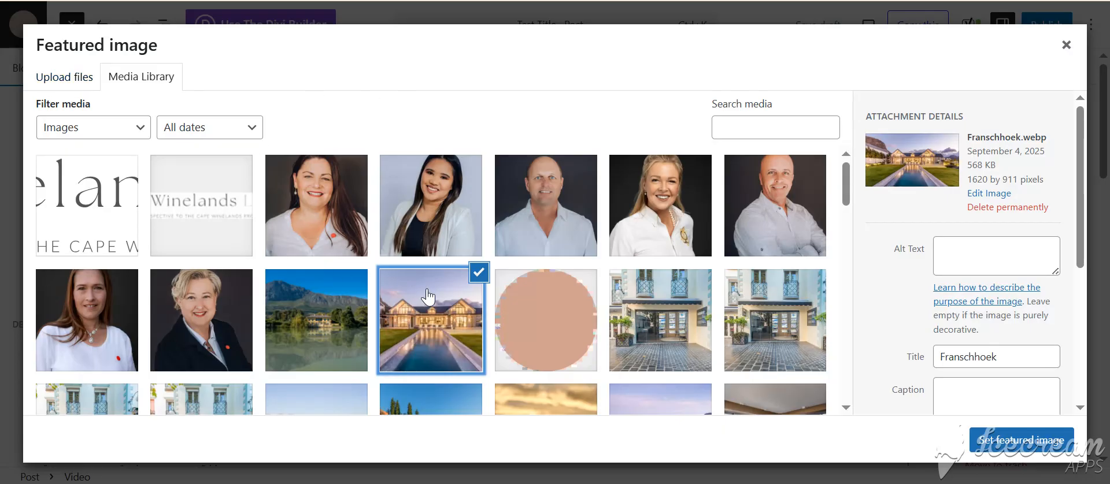
pyautogui.click(1017, 441)
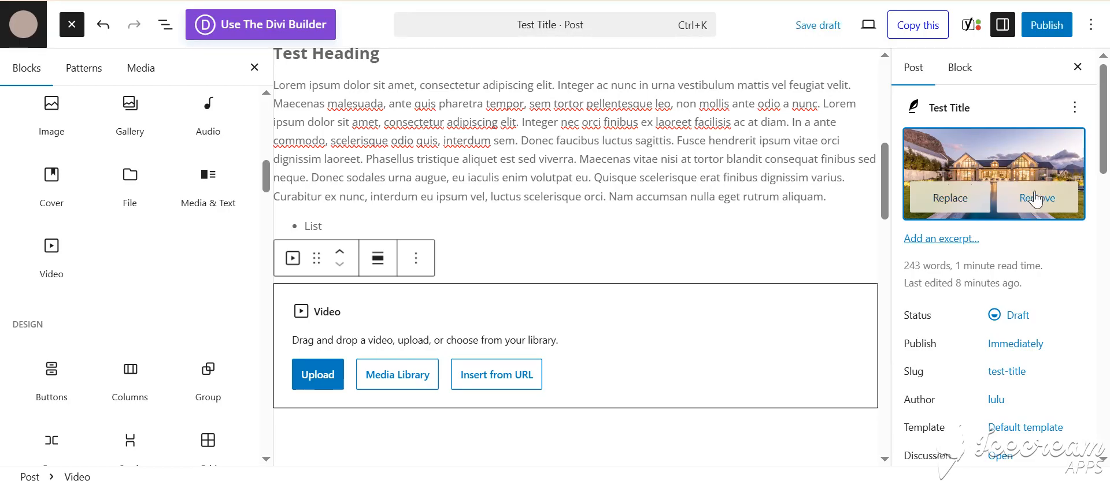
# Step: Change the post's author to the other available user in the post settings
pyautogui.scroll(-2, 1033, 318)
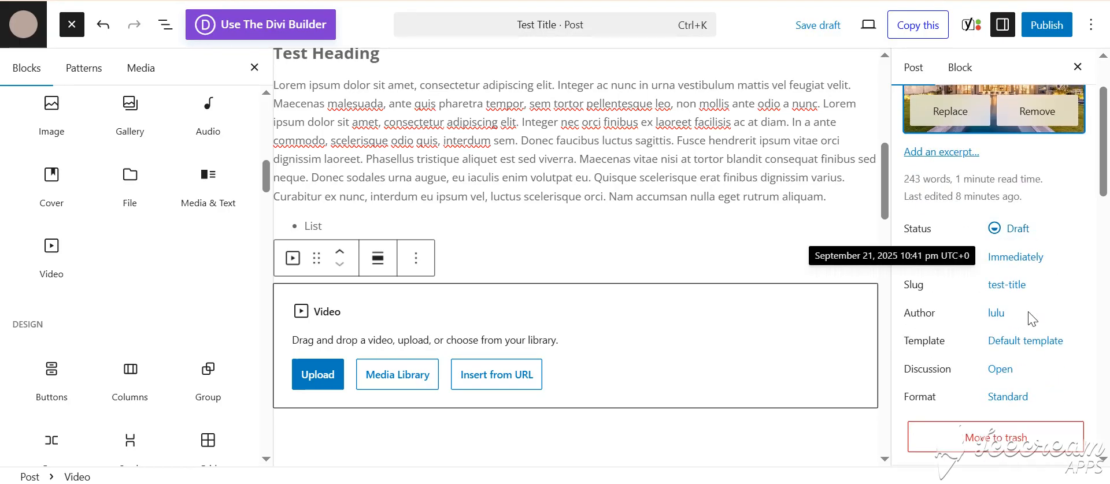
pyautogui.scroll(-2, 1030, 318)
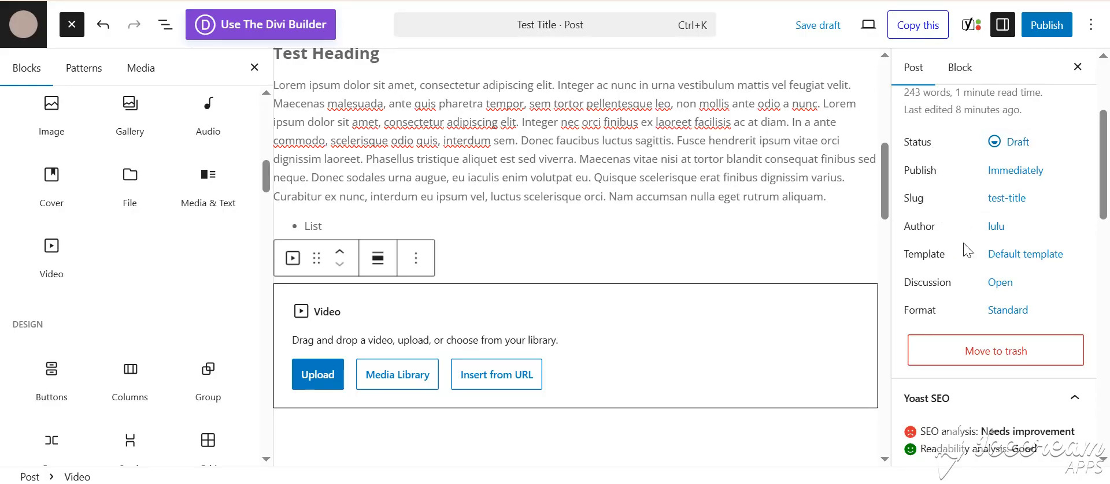
pyautogui.click(995, 227)
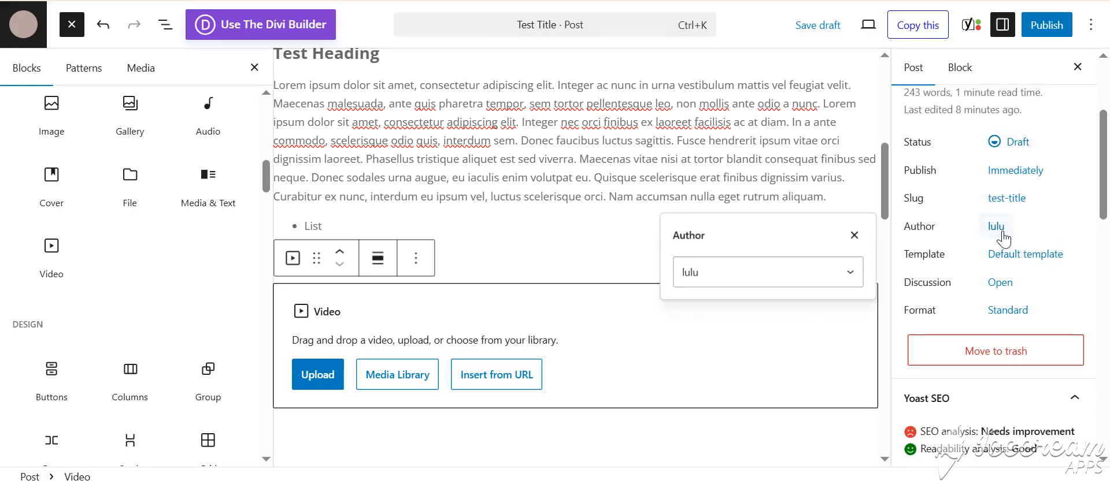
pyautogui.click(826, 283)
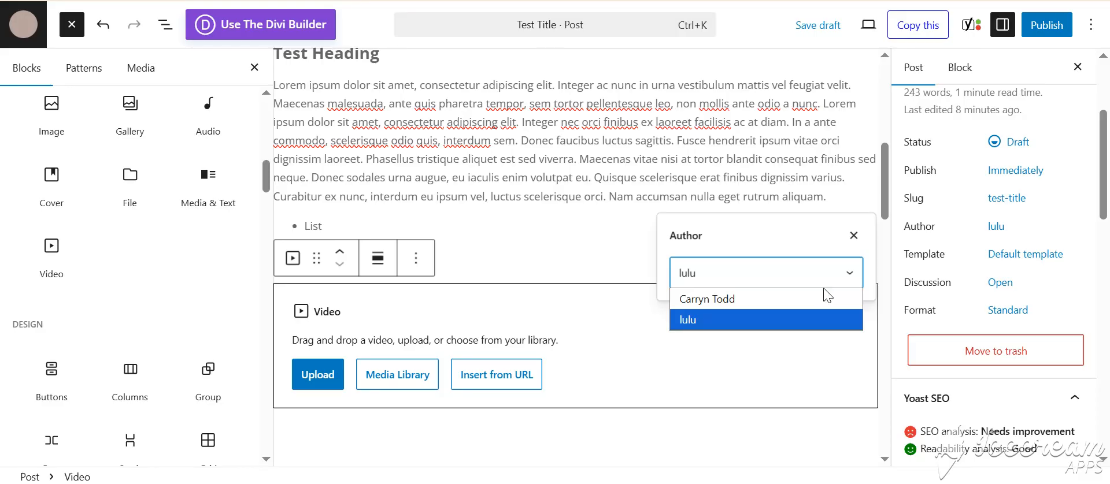
pyautogui.click(727, 299)
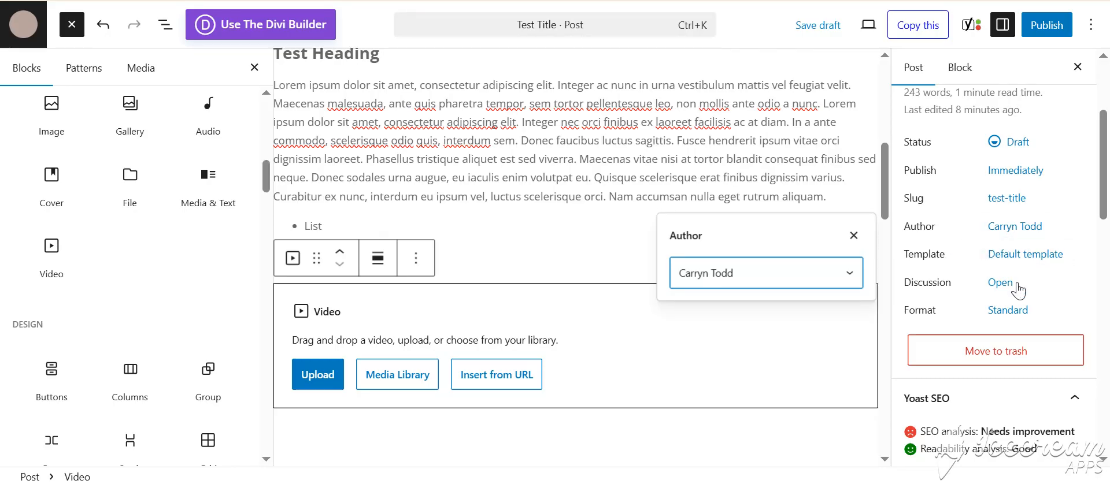
# Step: Assign the post to the Properties category and expand its tag settings
pyautogui.scroll(-3, 1032, 309)
pyautogui.scroll(-6, 1032, 309)
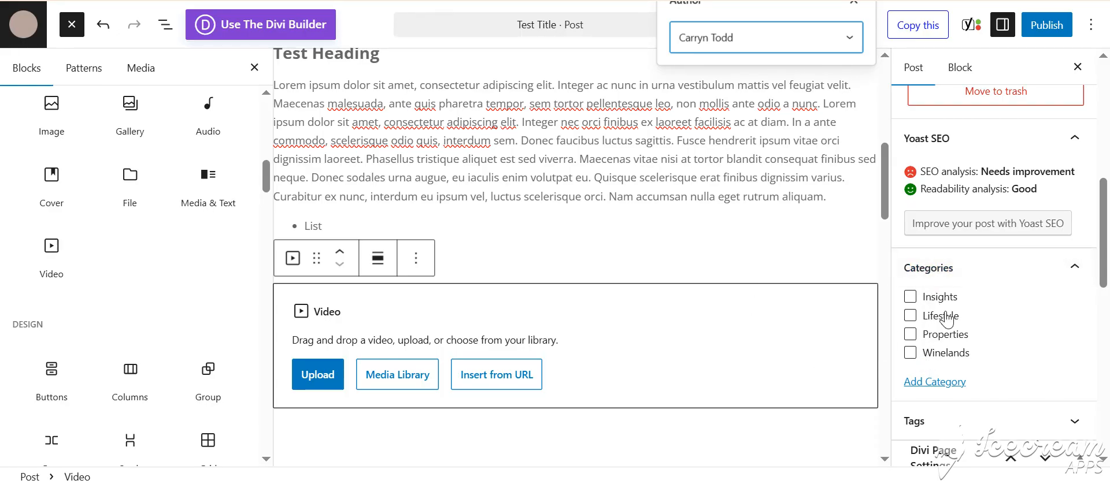
pyautogui.click(910, 335)
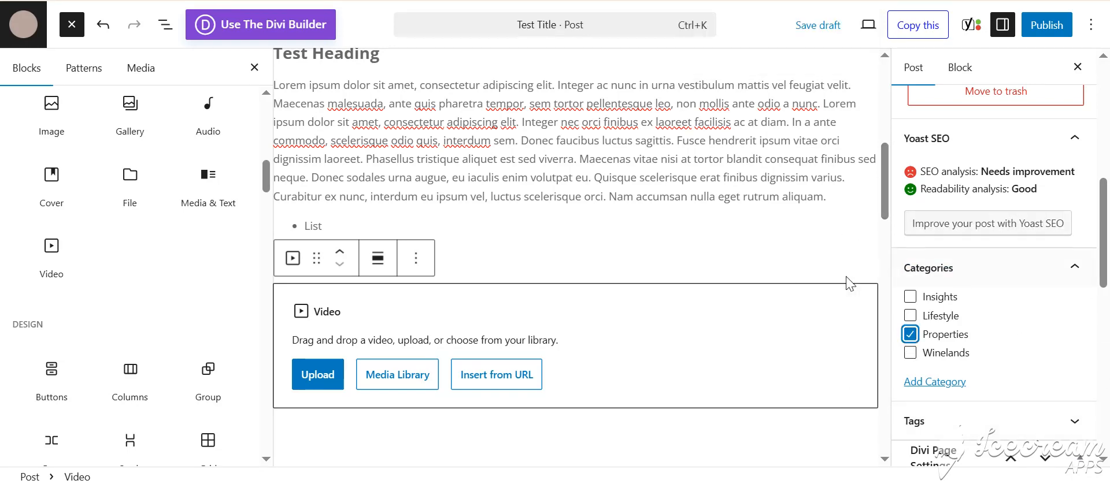
pyautogui.scroll(-2, 948, 387)
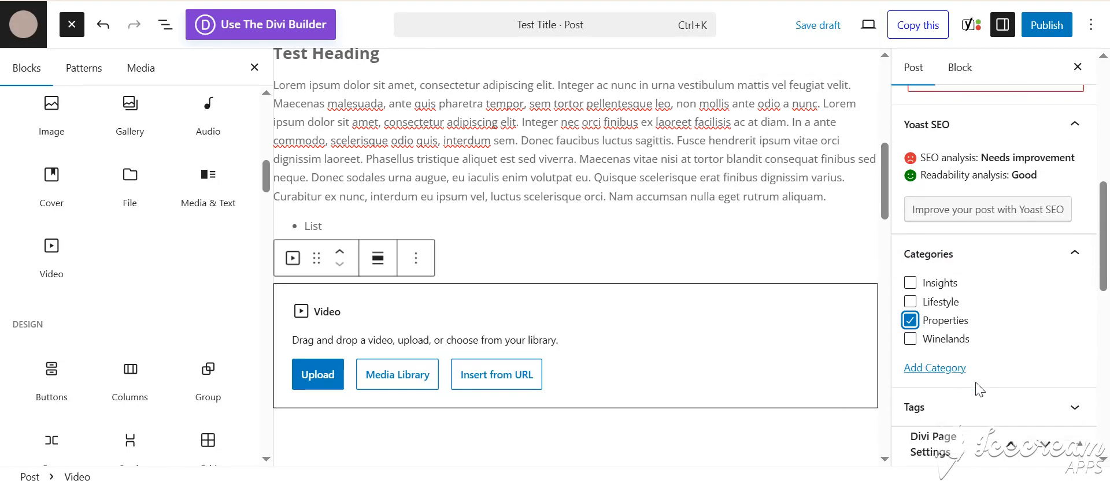
pyautogui.click(1000, 347)
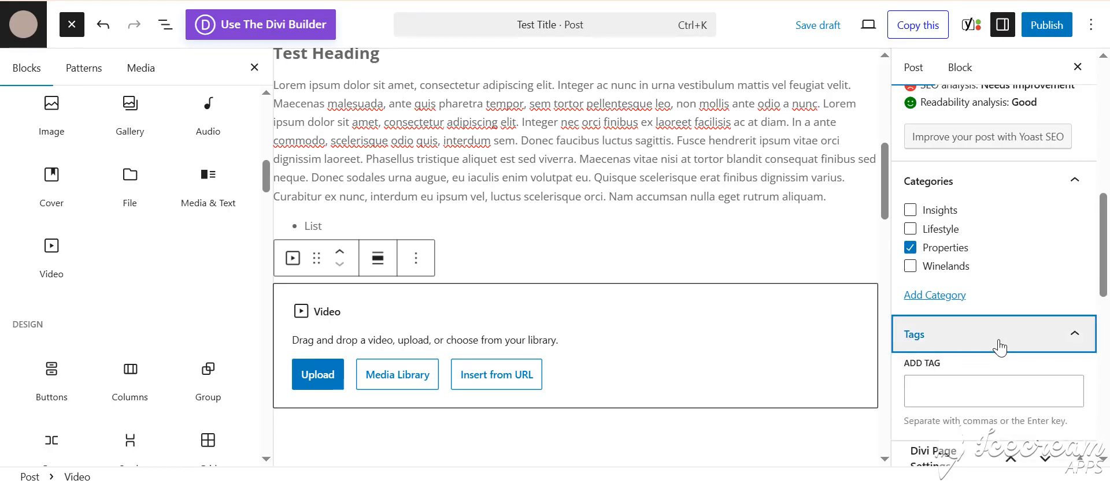
pyautogui.scroll(-2, 997, 333)
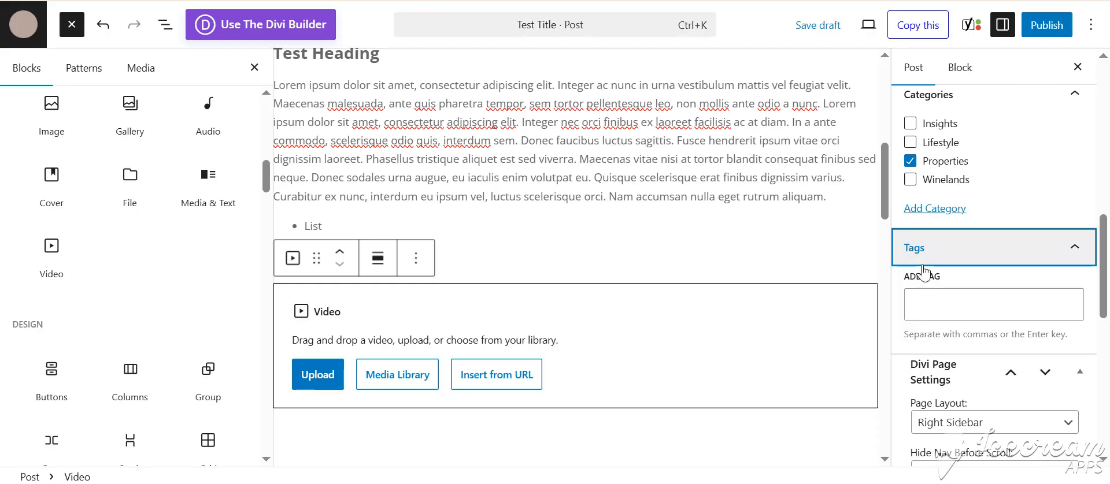
# Step: Publish the Test Title post immediately with public visibility
pyautogui.click(1047, 35)
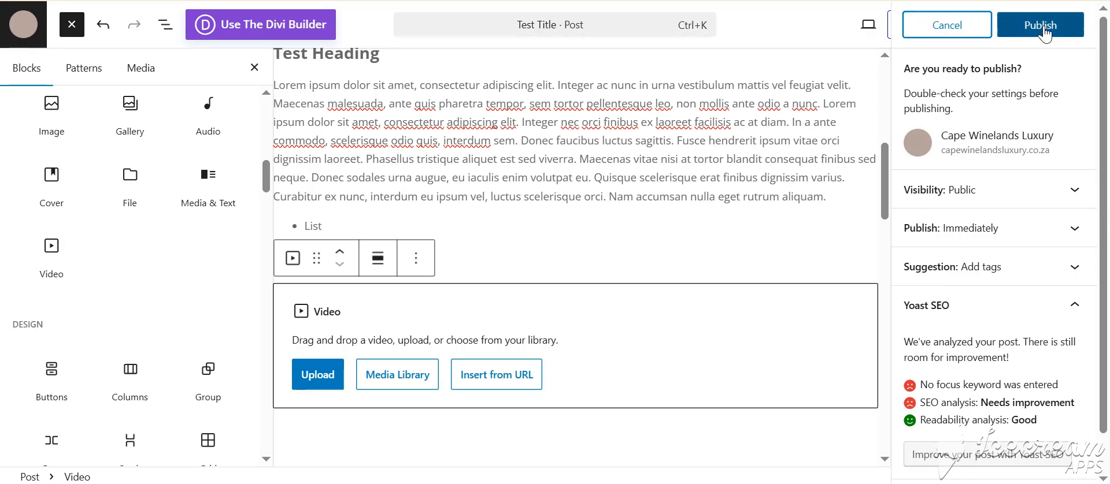
pyautogui.click(1045, 33)
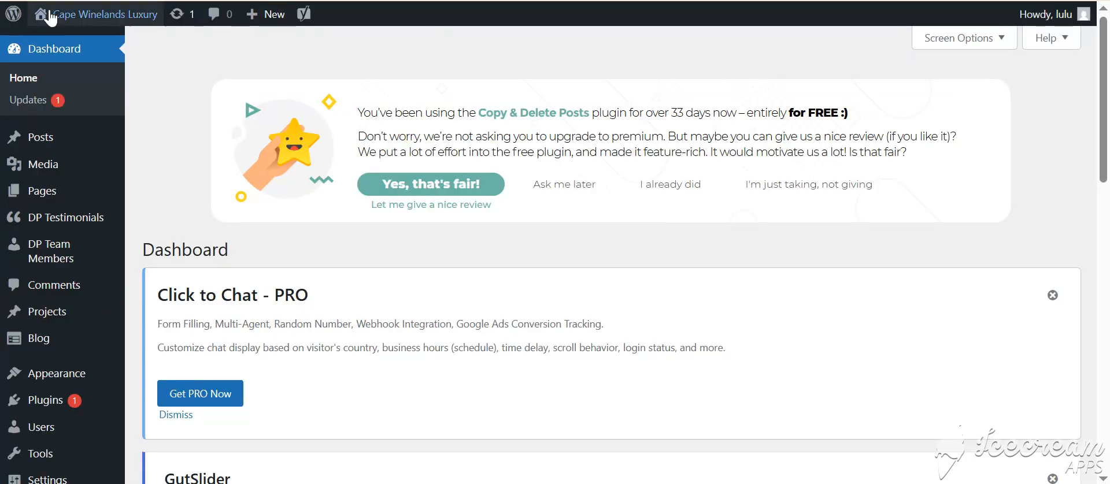
# Step: Visit the live site from the dashboard and check the home page's The Latest section for the Test Title post
pyautogui.moveTo(51, 13)
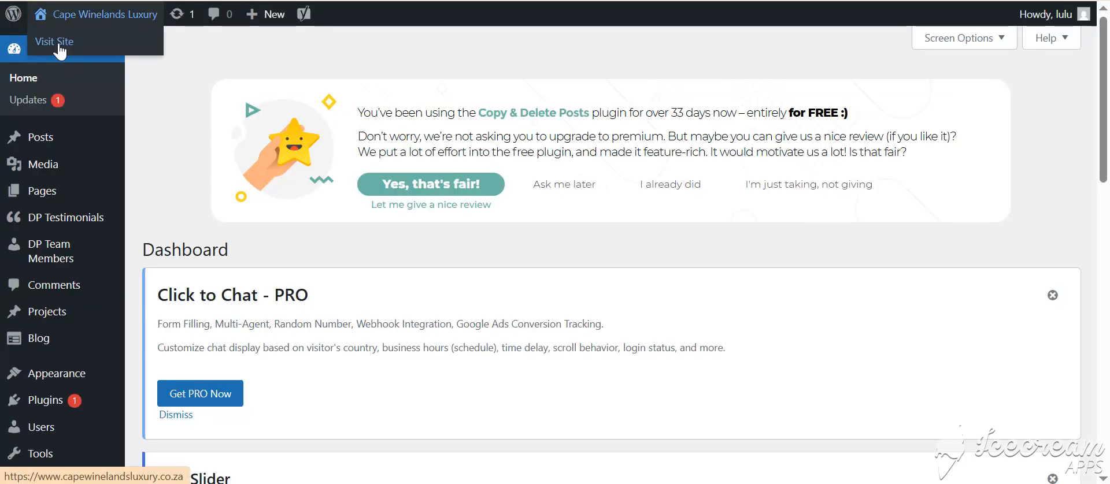
pyautogui.click(58, 45)
pyautogui.scroll(-5, 504, 265)
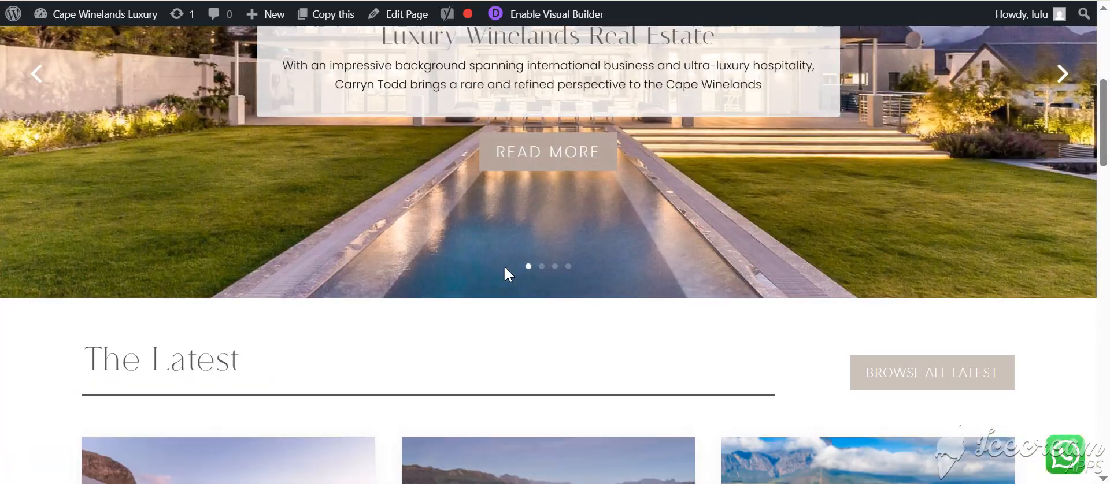
pyautogui.scroll(-6, 504, 265)
pyautogui.scroll(3, 505, 272)
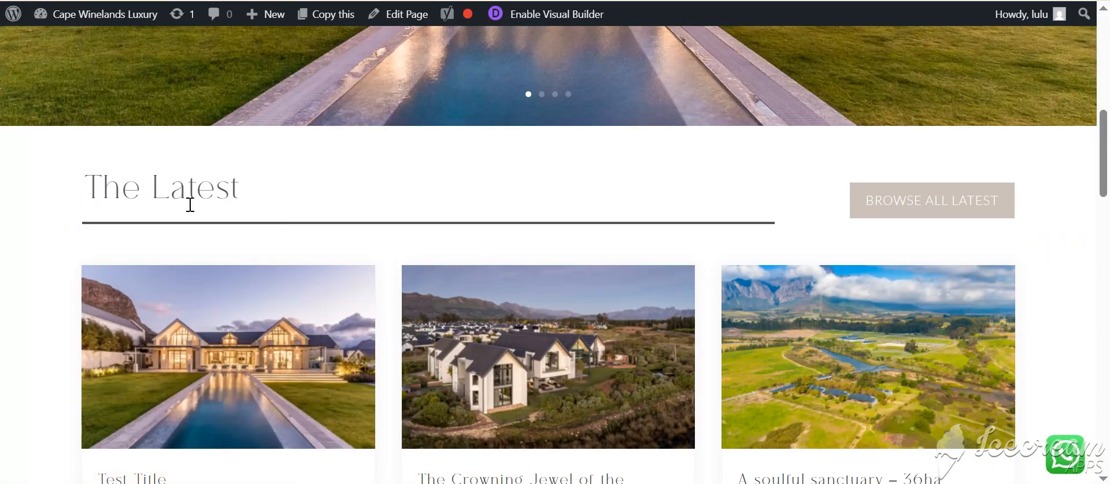
pyautogui.scroll(-3, 189, 205)
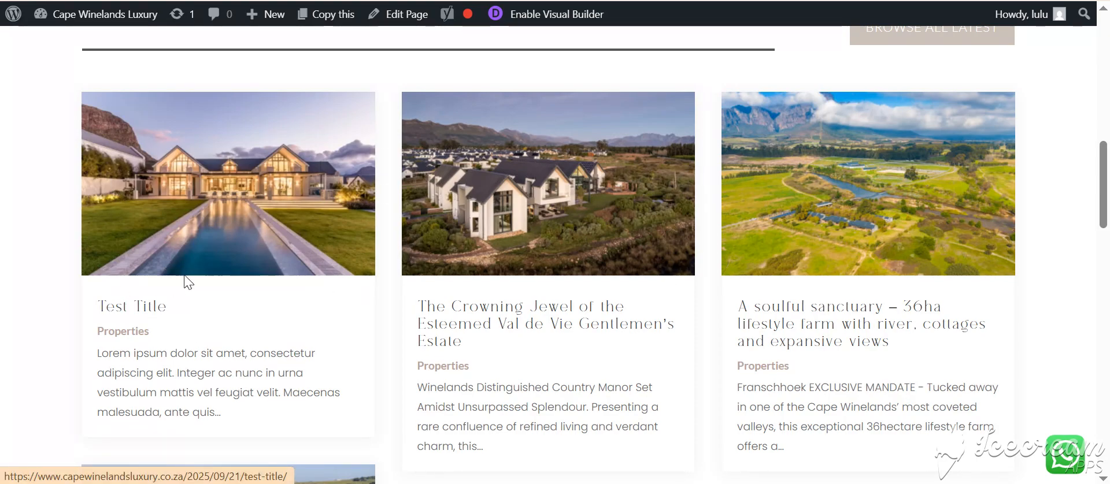
pyautogui.scroll(15, 185, 280)
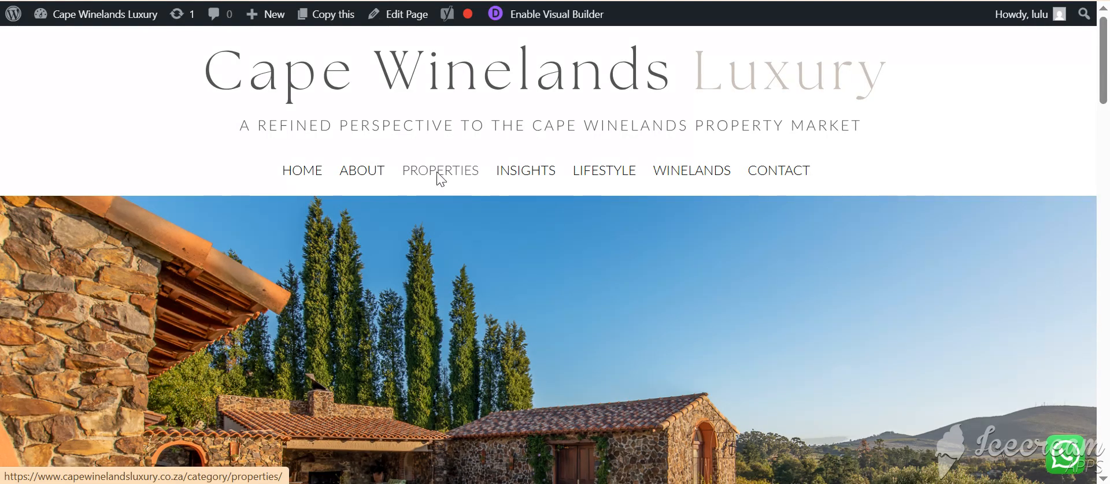
# Step: Open the Test Title post through the site's Properties page and review its featured image, heading, paragraph and list
pyautogui.click(439, 173)
pyautogui.scroll(-5, 401, 227)
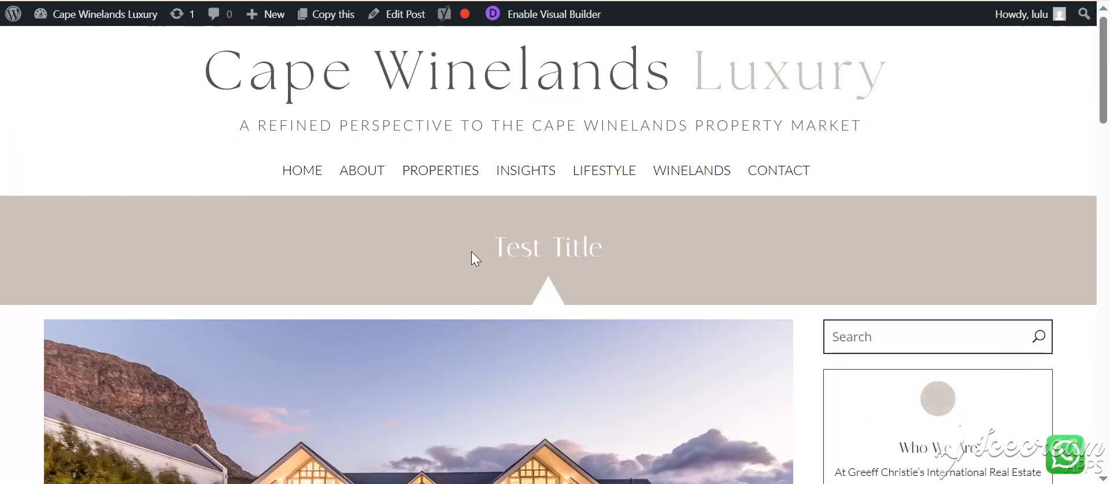
pyautogui.scroll(-3, 471, 254)
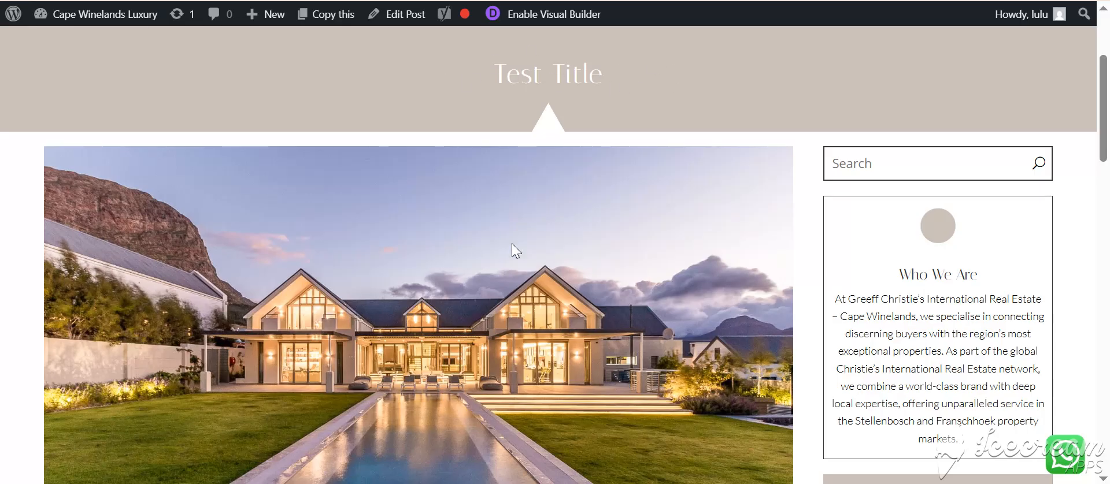
pyautogui.scroll(-3, 512, 251)
pyautogui.scroll(-3, 446, 185)
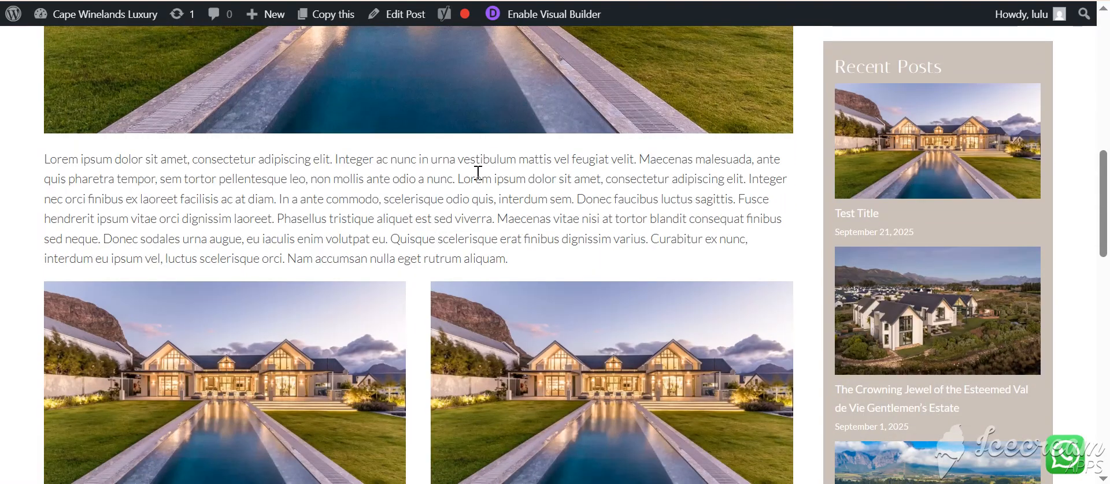
pyautogui.scroll(-4, 410, 216)
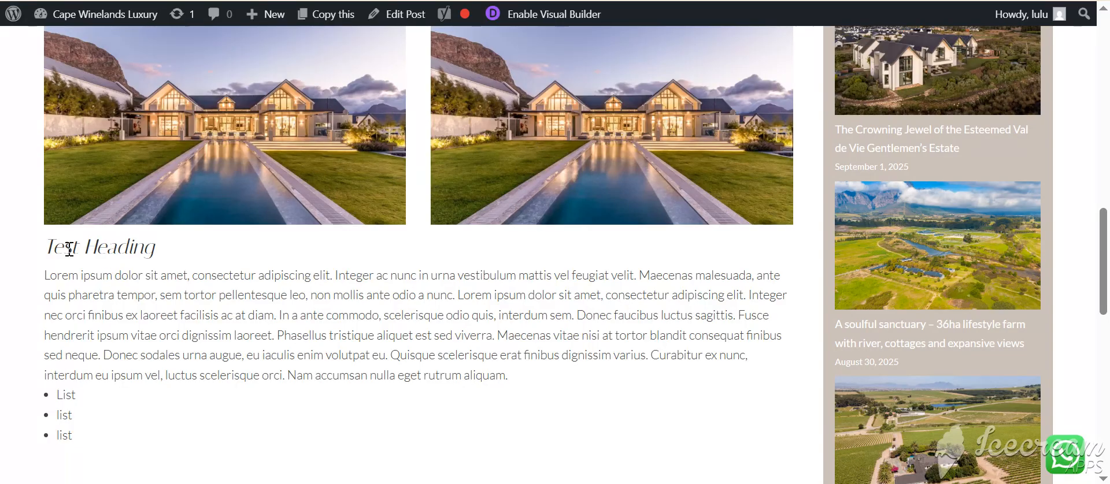
pyautogui.moveTo(42, 249); pyautogui.dragTo(195, 243)
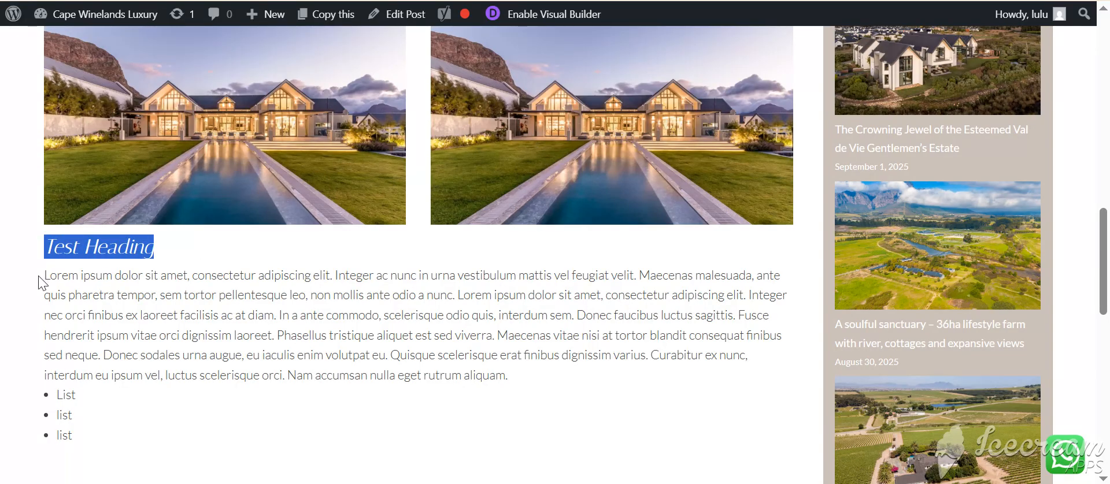
pyautogui.moveTo(40, 284); pyautogui.dragTo(553, 446)
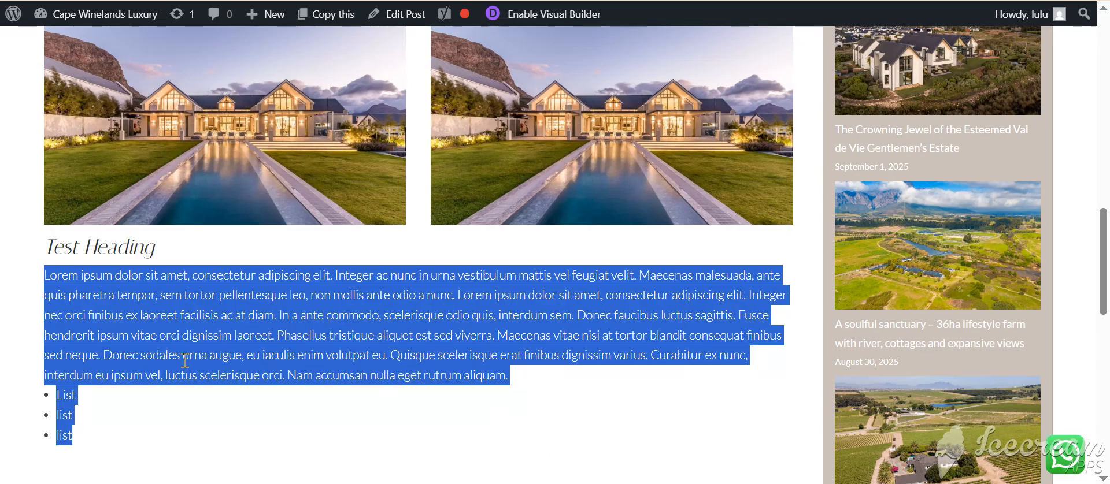
pyautogui.scroll(-3, 185, 361)
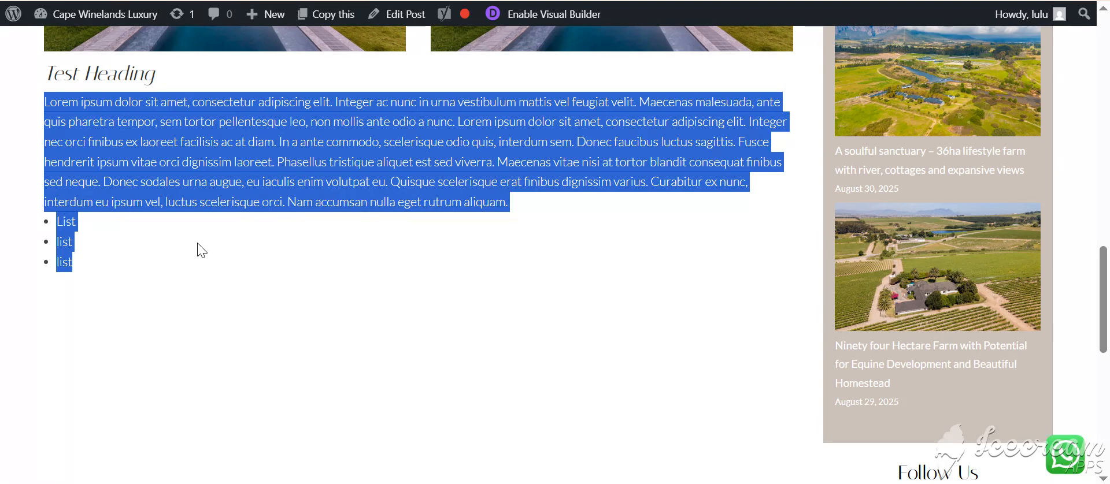
pyautogui.scroll(10, 381, 264)
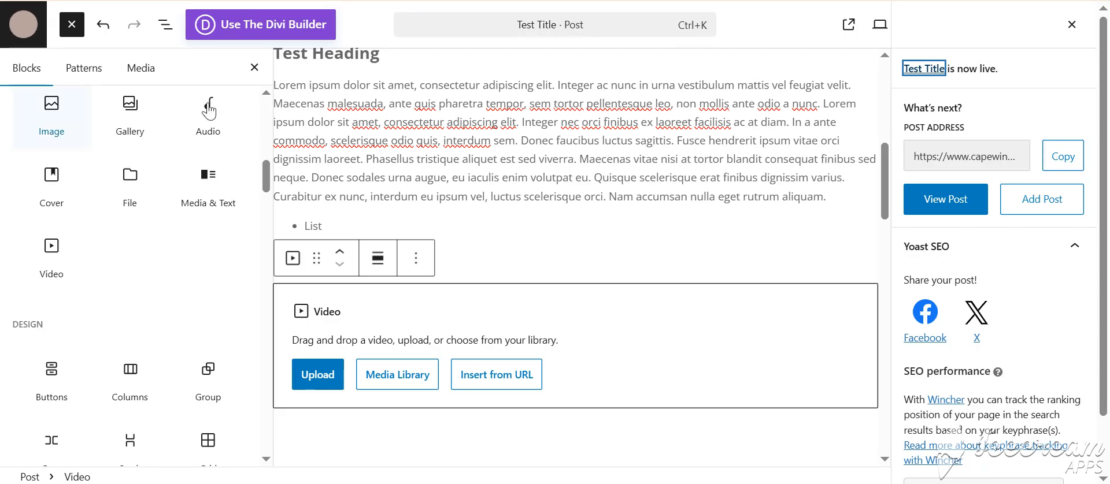
# Step: Browse the design, widget, text and media blocks available in the post editor's block library
pyautogui.scroll(-3, 164, 235)
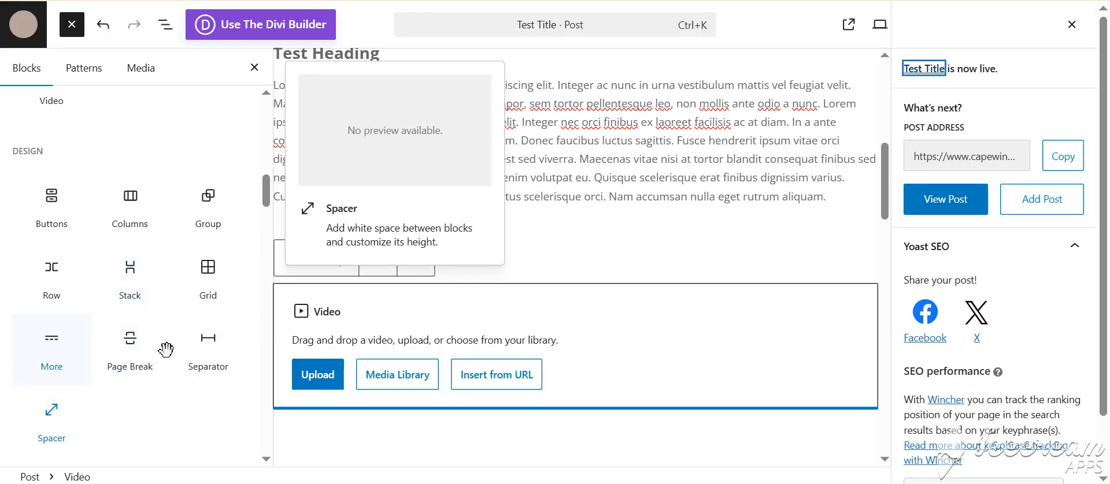
pyautogui.scroll(-3, 165, 349)
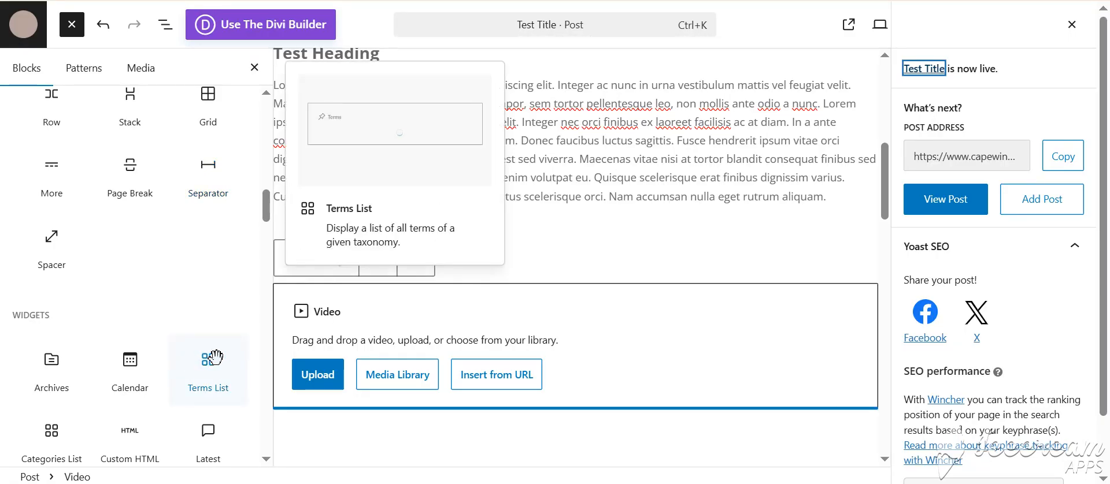
pyautogui.scroll(-2, 217, 361)
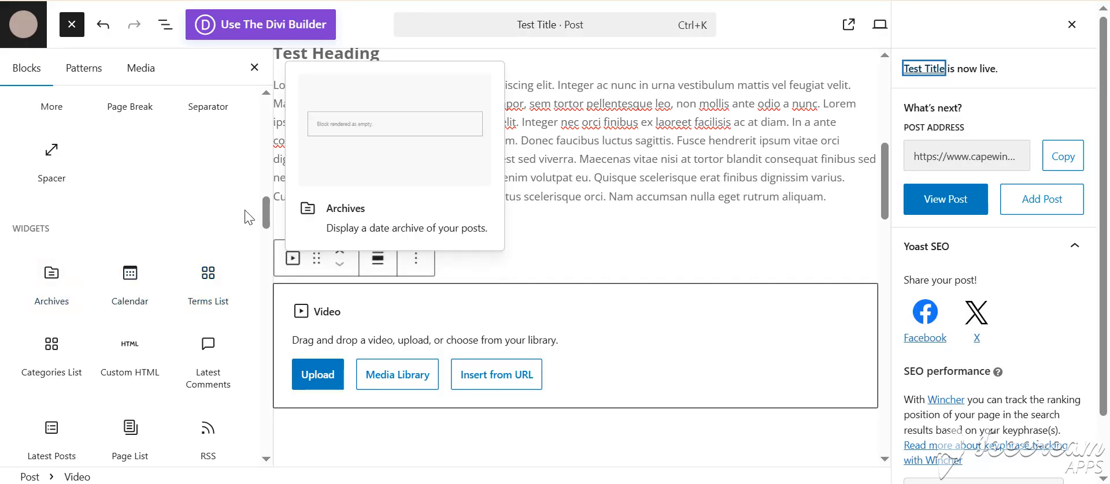
pyautogui.scroll(10, 99, 391)
pyautogui.moveTo(231, 206)
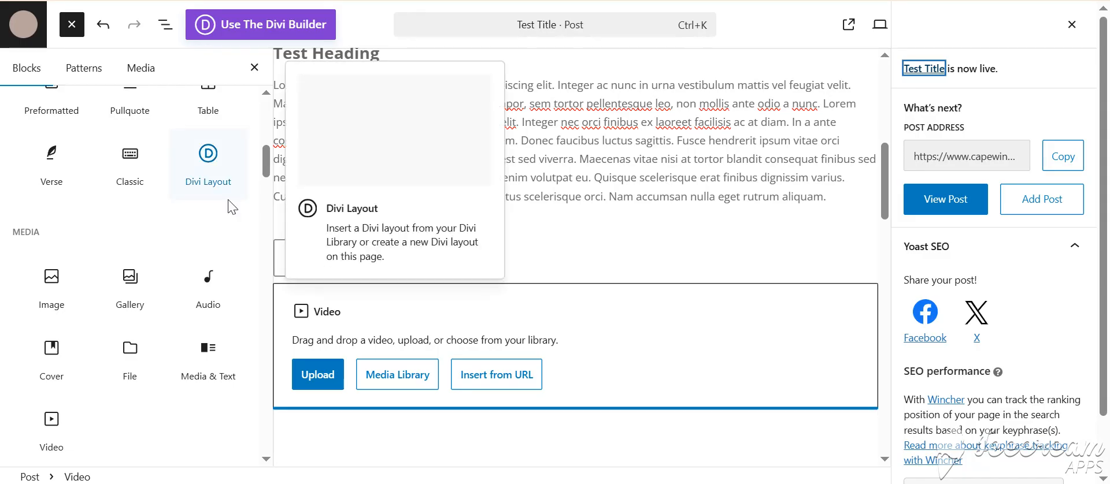